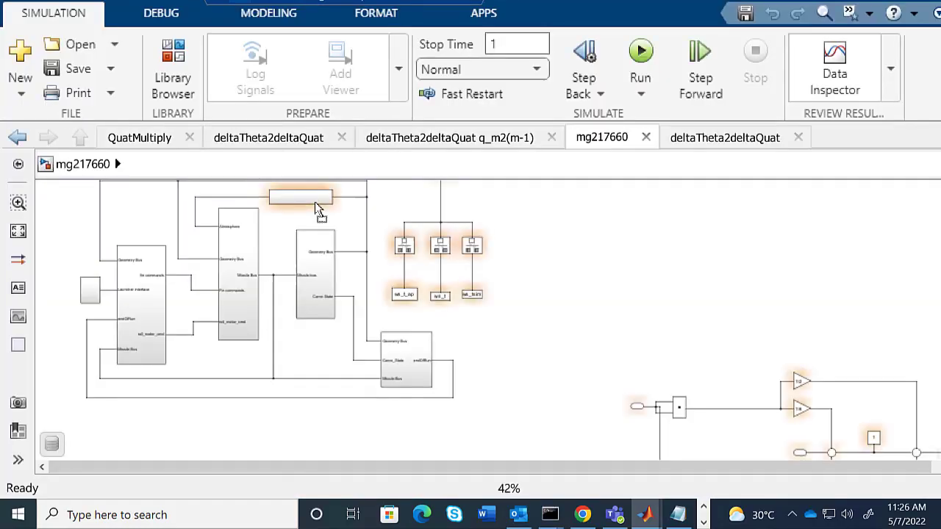
Launch the Clone Detector app for the mg217660 model from the APPS gallery.
click(457, 19)
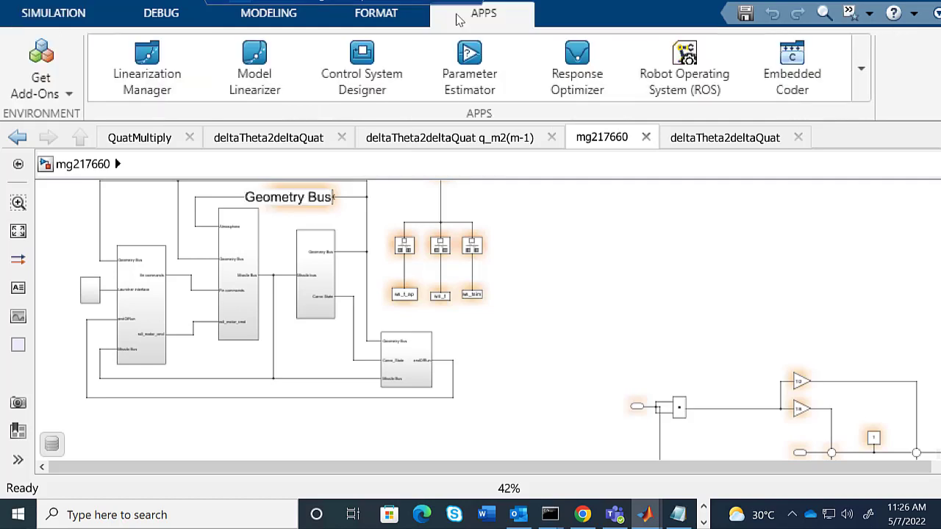
click(865, 78)
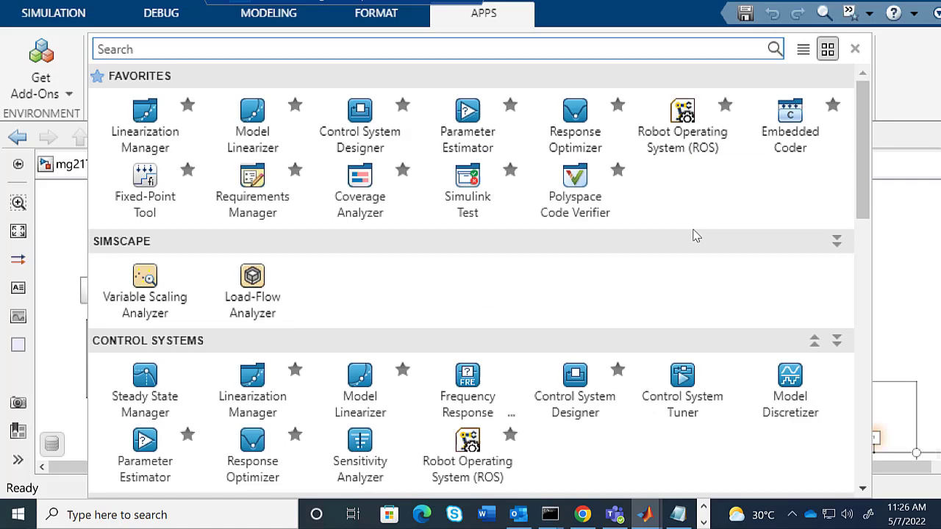
scroll(696, 257, down, 10)
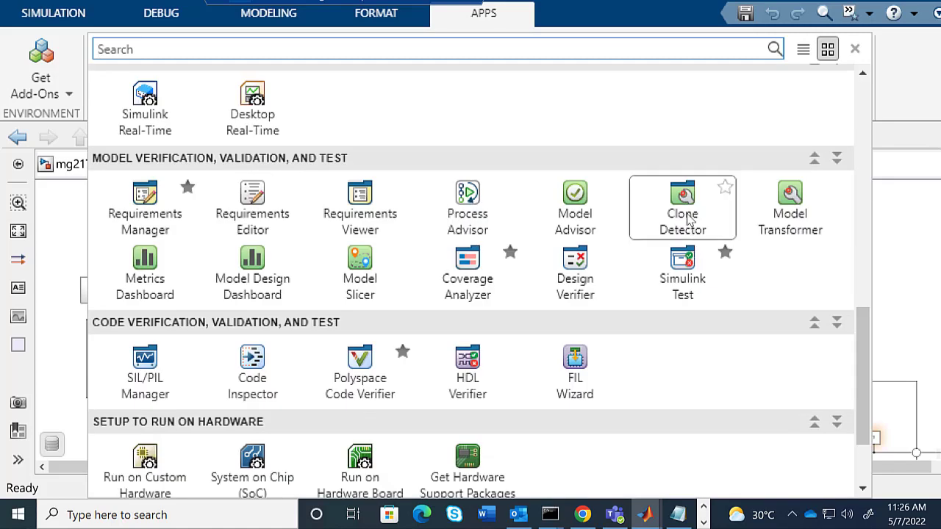
click(699, 225)
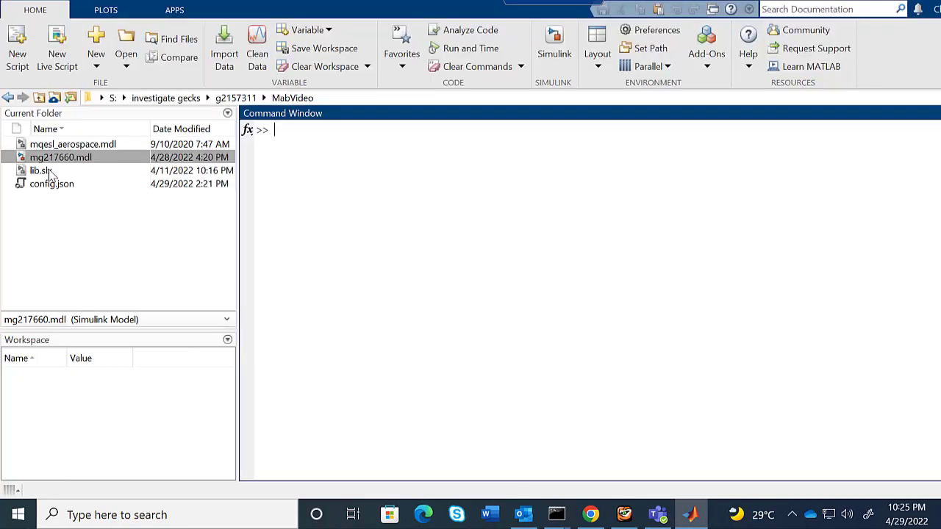
Open the lib.slx library and inspect its QuatMultiply subsystem.
double_click(49, 173)
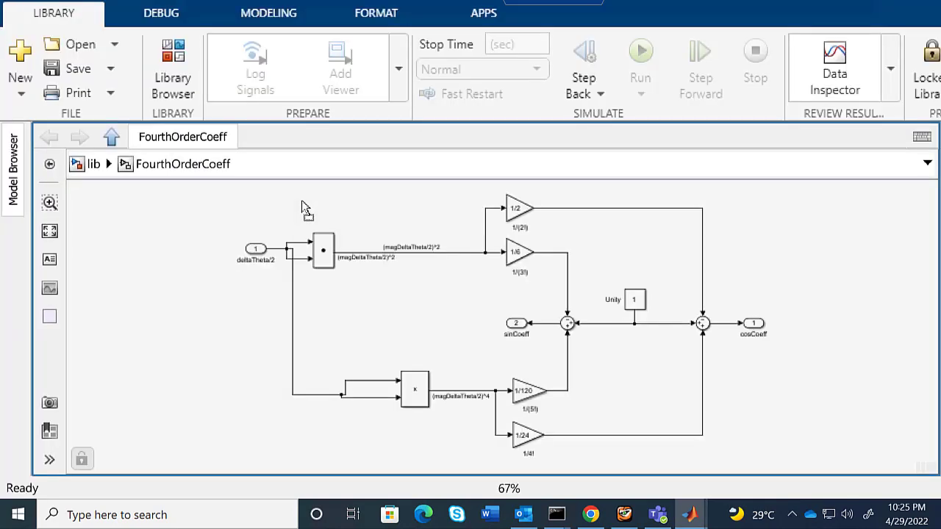
click(91, 164)
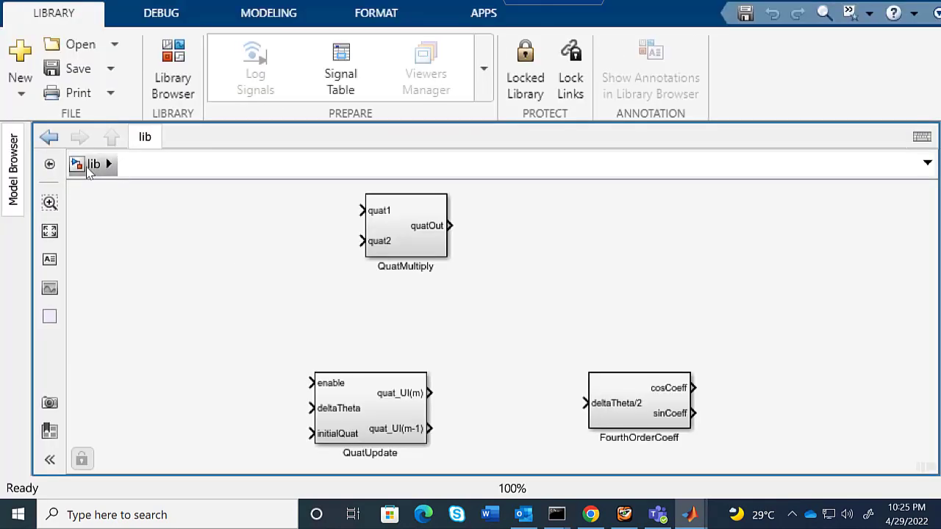
double_click(419, 241)
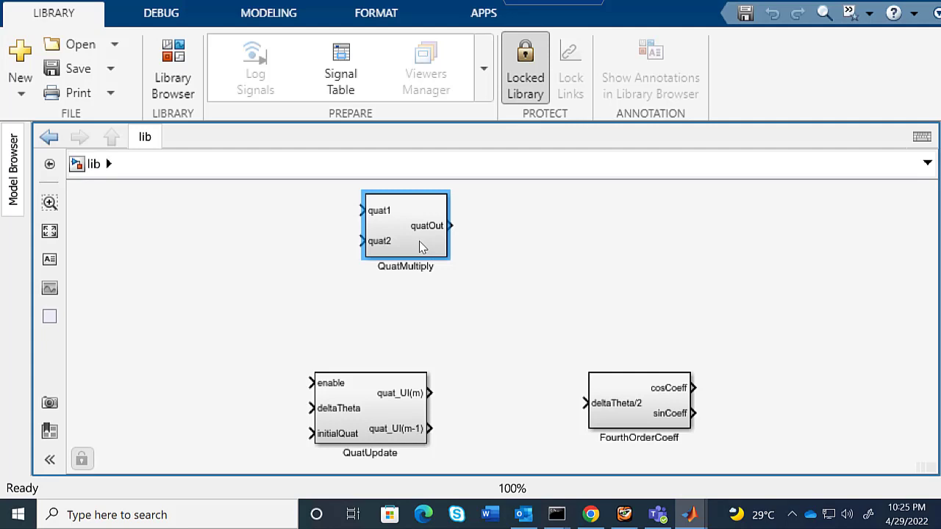
click(91, 164)
Inspect the FourthOrderCoeff and QuatUpdate subsystems, including QuatMultiply inside QuatUpdate.
click(627, 409)
double_click(627, 410)
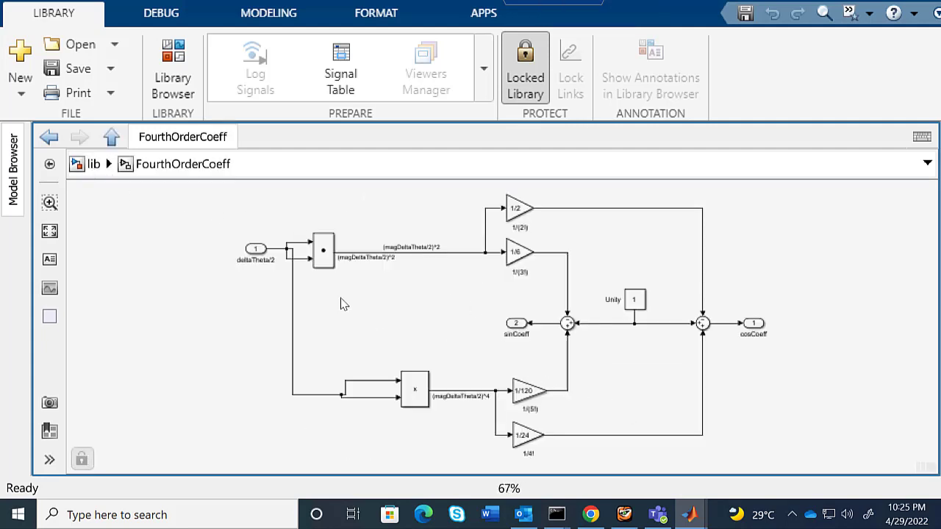
click(92, 164)
double_click(372, 417)
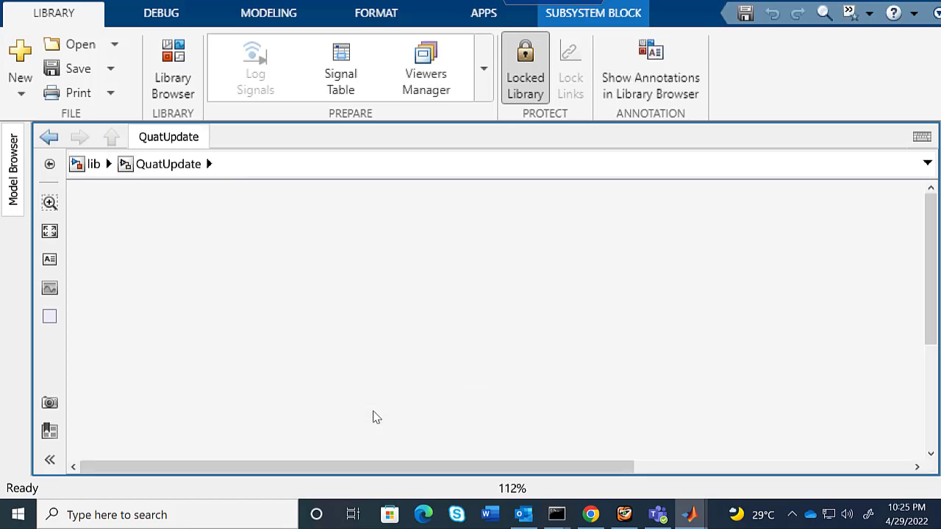
double_click(373, 416)
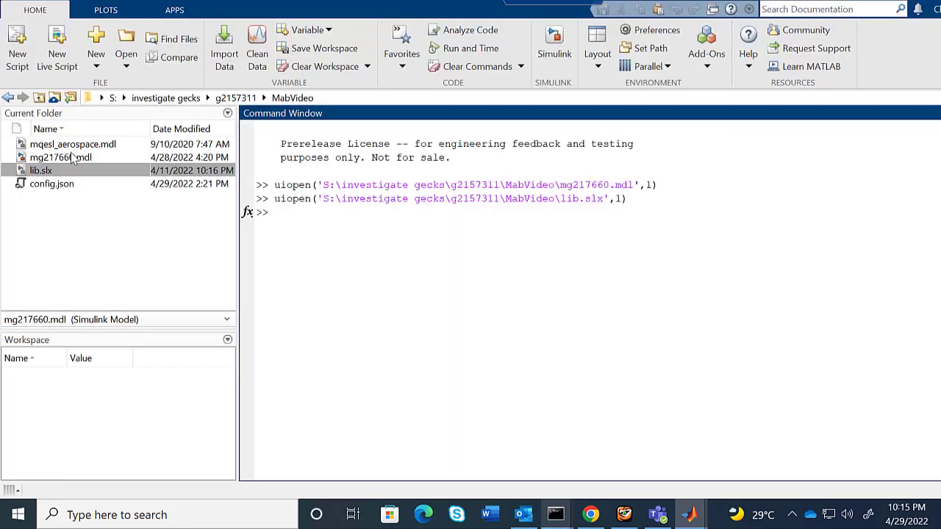
Open mg217660.mdl from the Current Folder and zoom out on its top-level diagram.
click(72, 158)
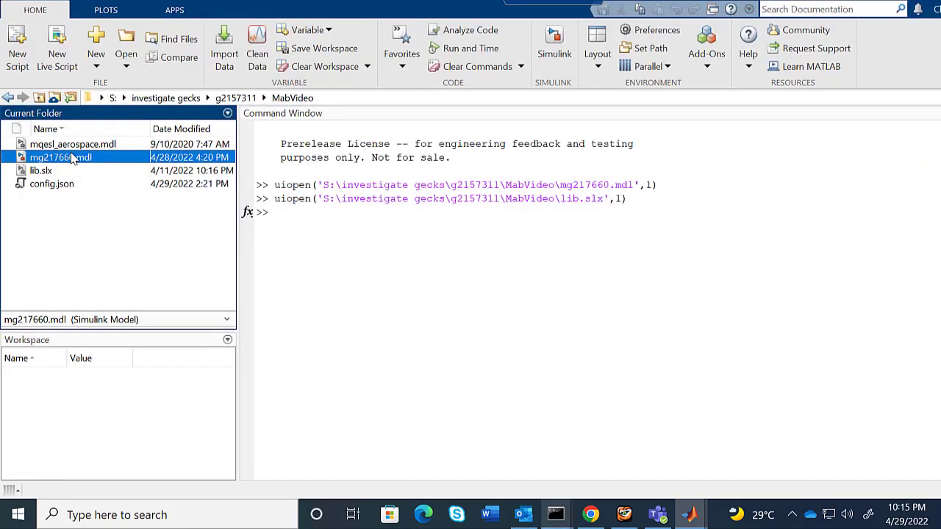
drag(72, 158, 329, 259)
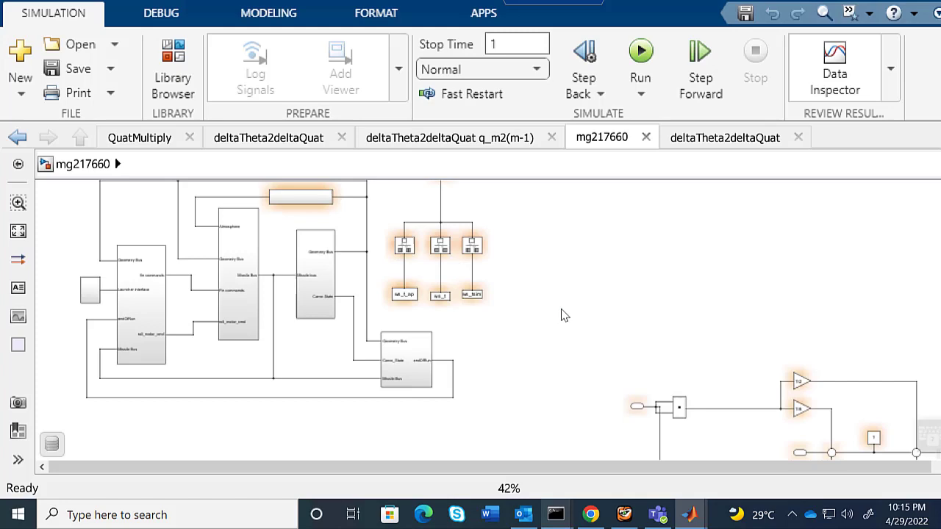
scroll(561, 315, down, 2)
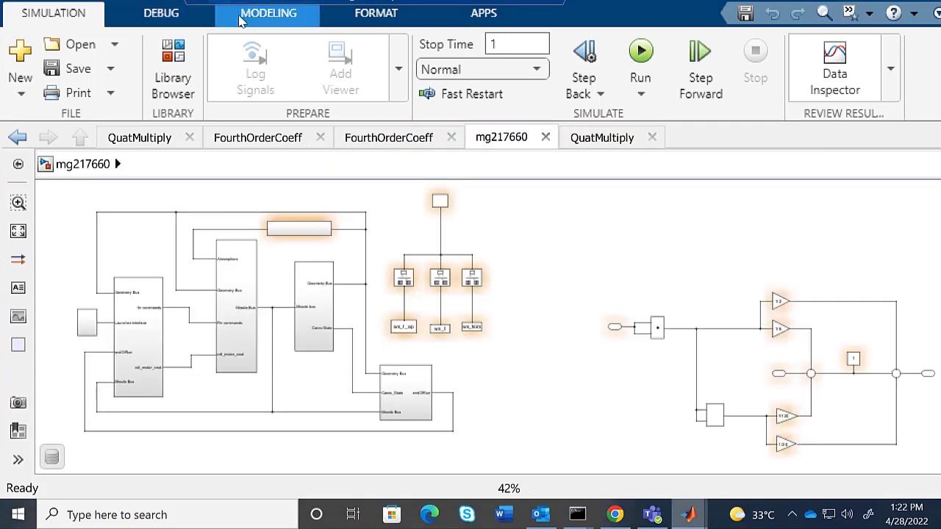
In the Model Advisor Configuration Editor, enable the 'Identify clones from a linked library file' check.
click(242, 21)
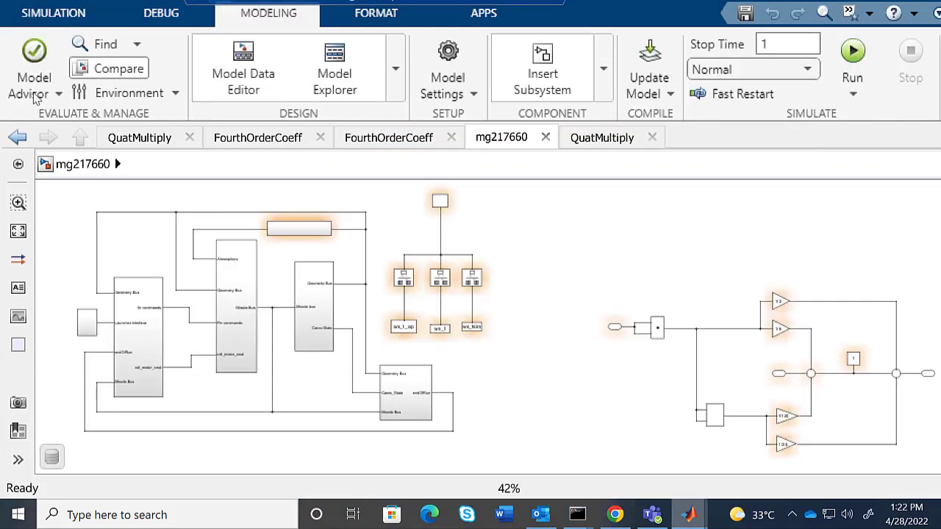
click(40, 87)
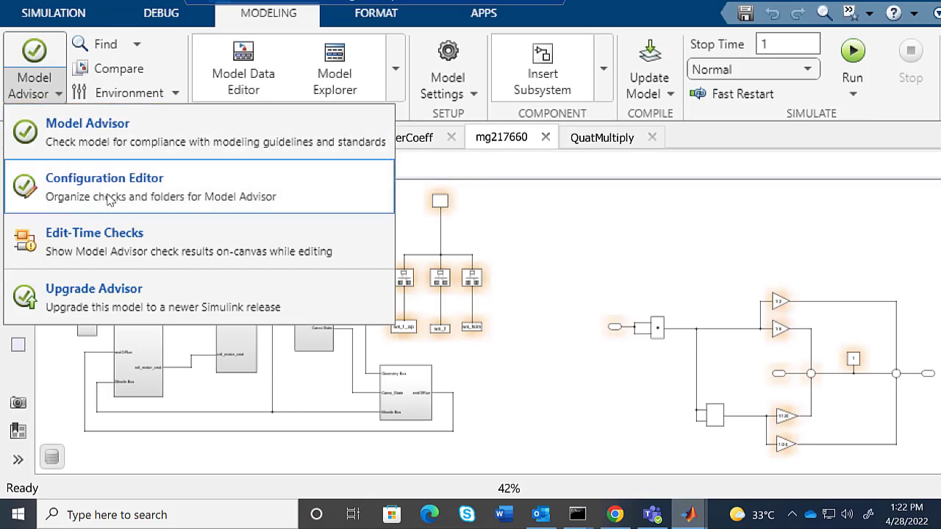
click(108, 198)
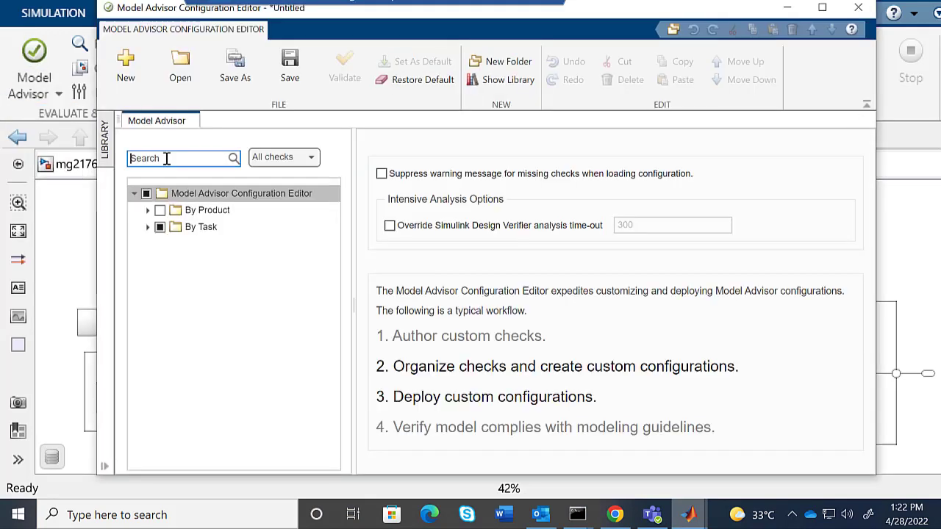
text(clone)
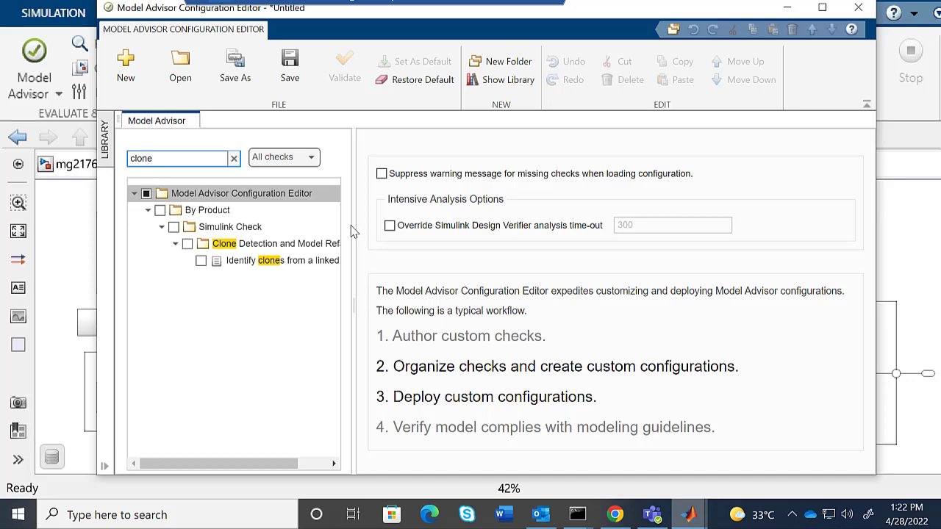
drag(353, 229, 548, 224)
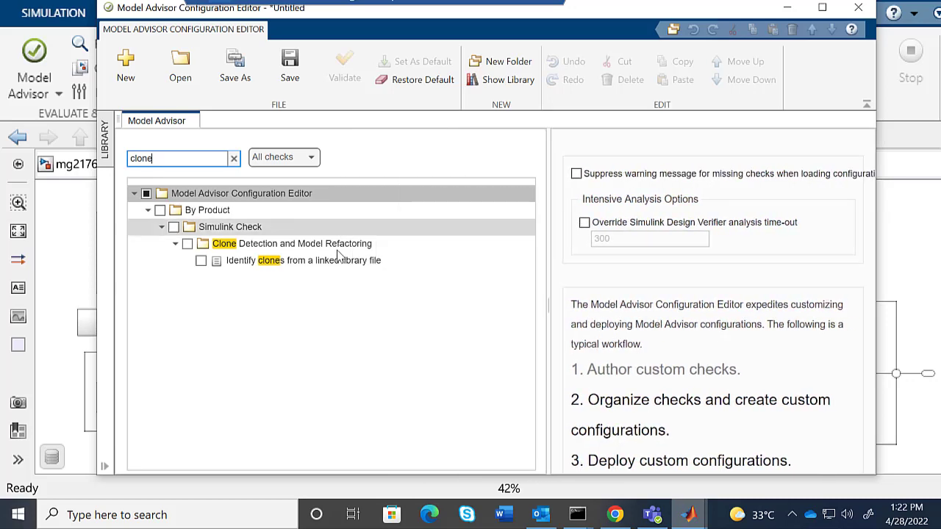
click(201, 262)
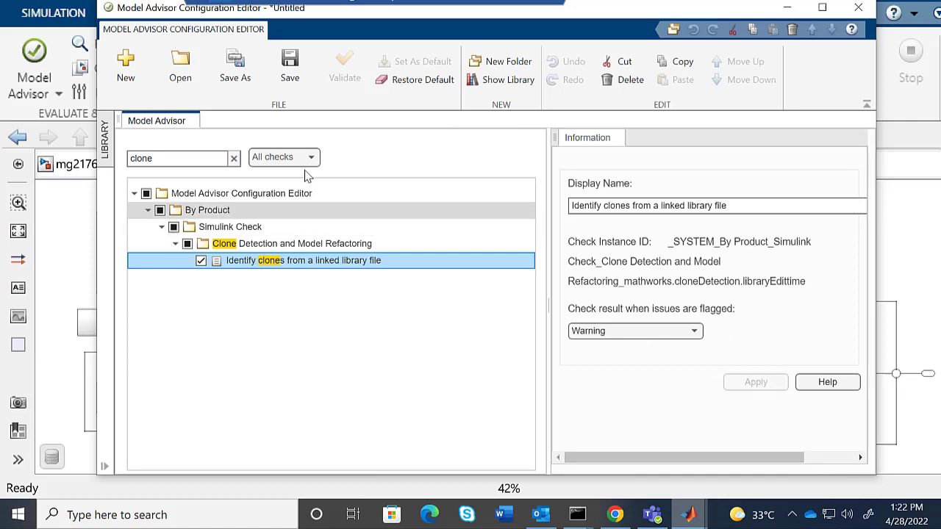
Save the configuration as config.json and make it the default.
click(290, 66)
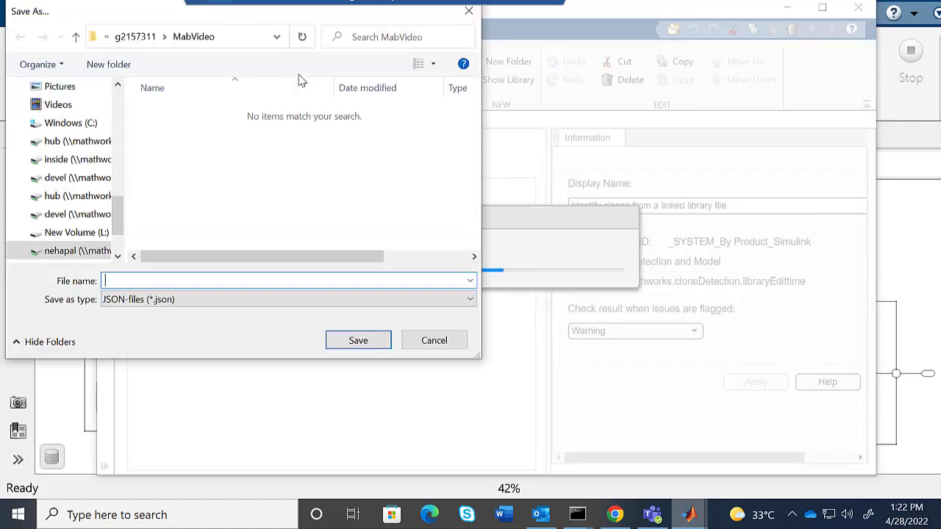
text(config)
key(Return)
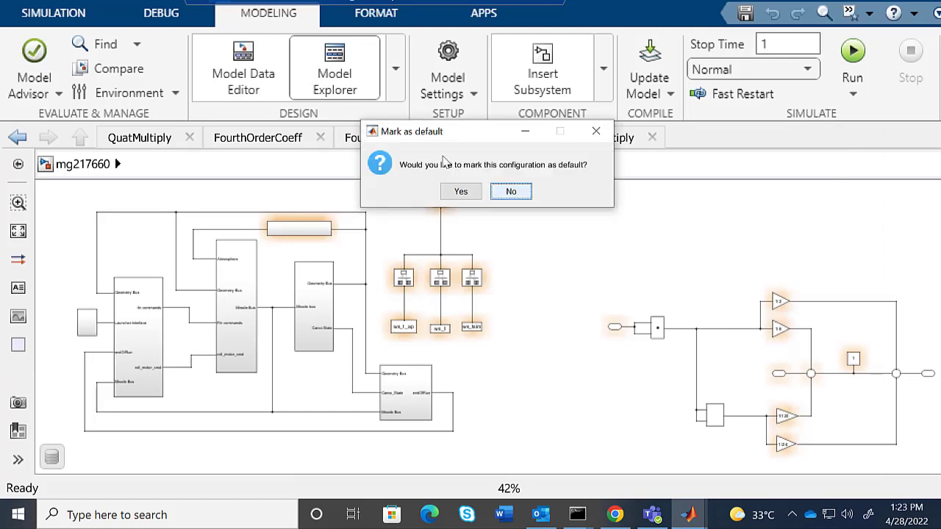
click(461, 192)
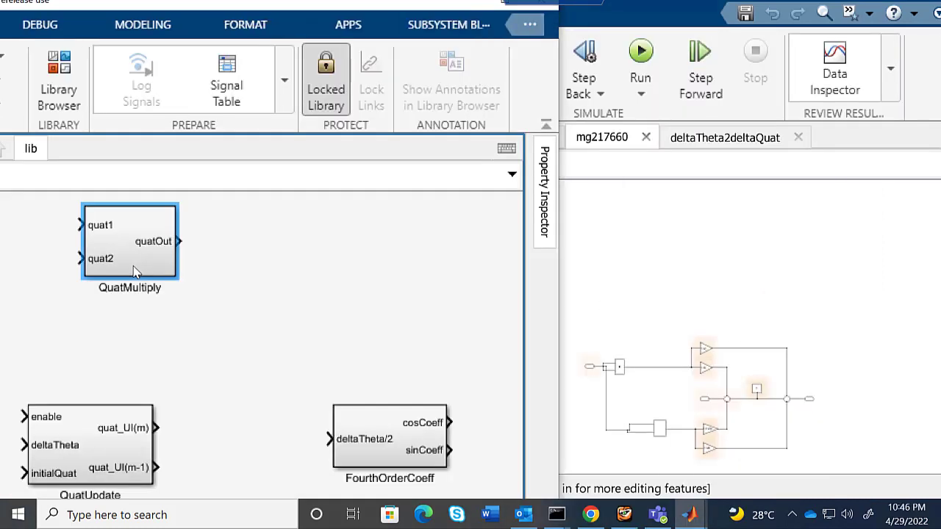
Drop a QuatMultiply library block copy into the model and view its four linked-library clone warnings.
drag(125, 242, 620, 253)
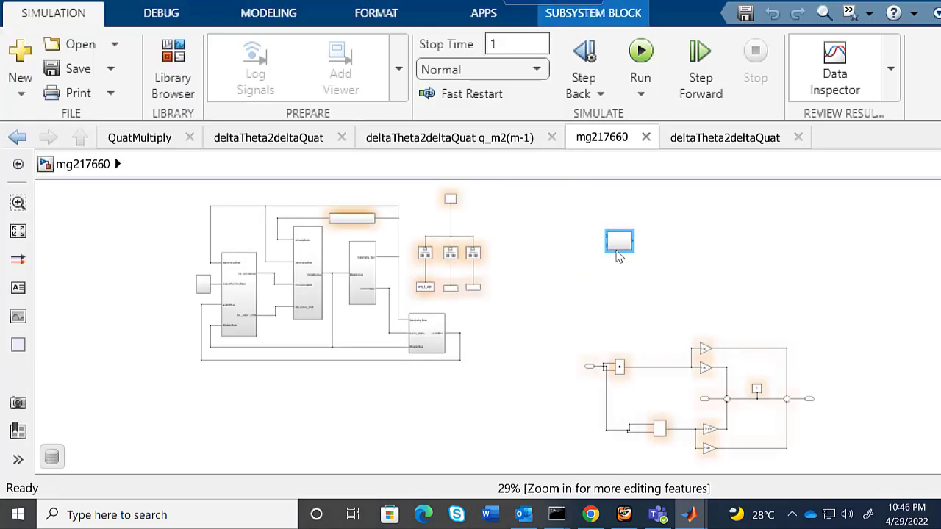
click(535, 299)
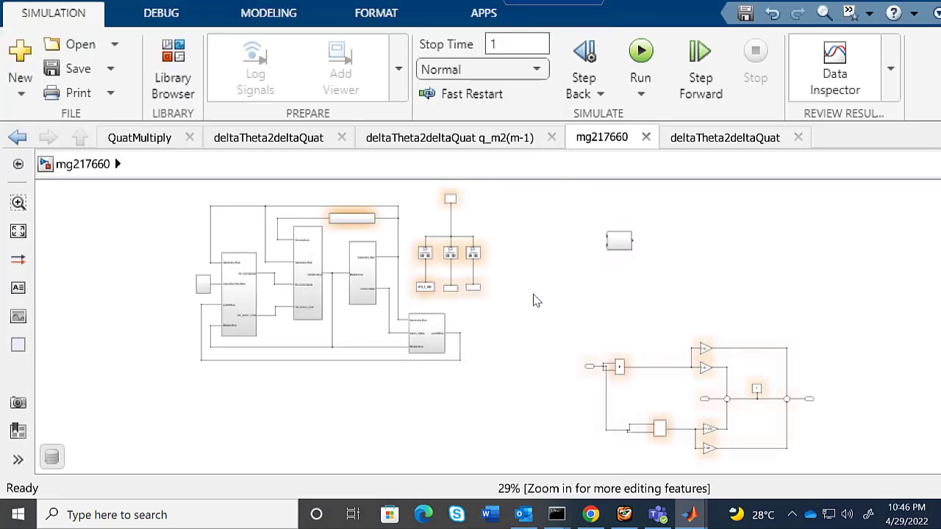
scroll(748, 292, up, 3)
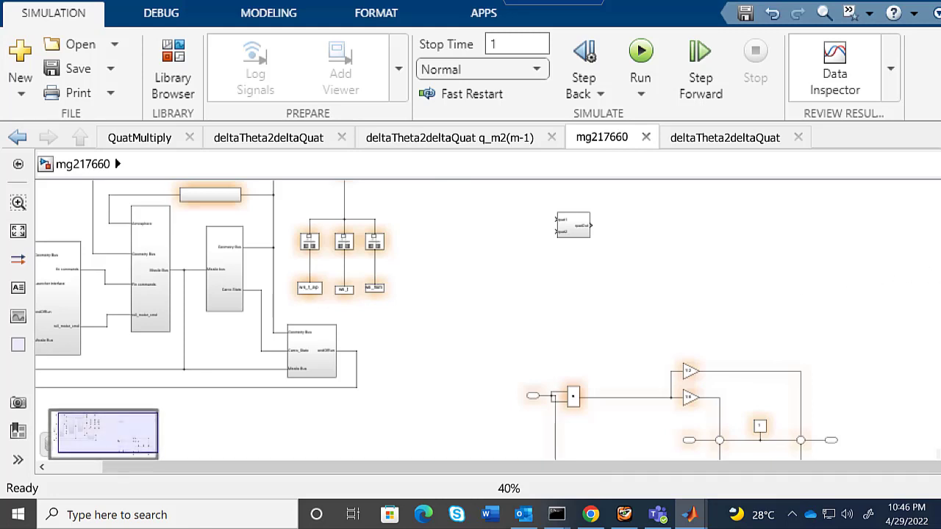
scroll(910, 385, down, 3)
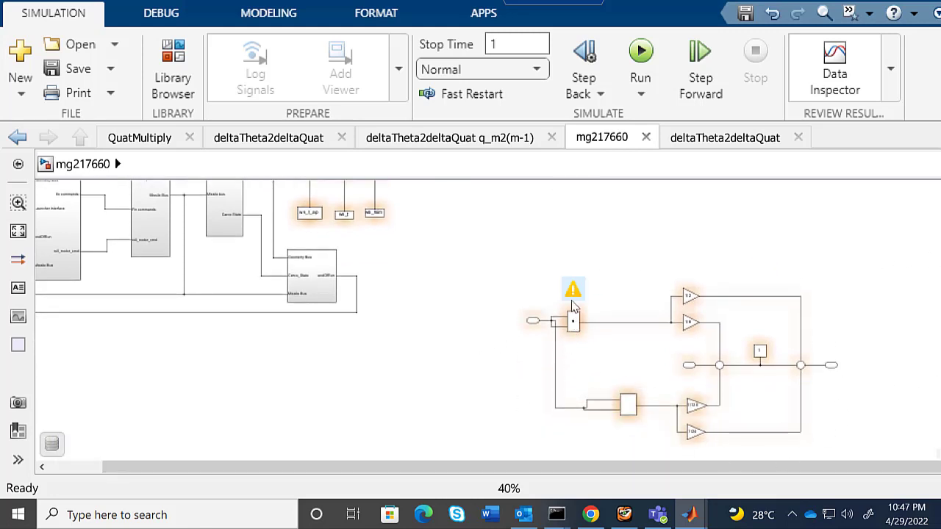
mouse_move(545, 300)
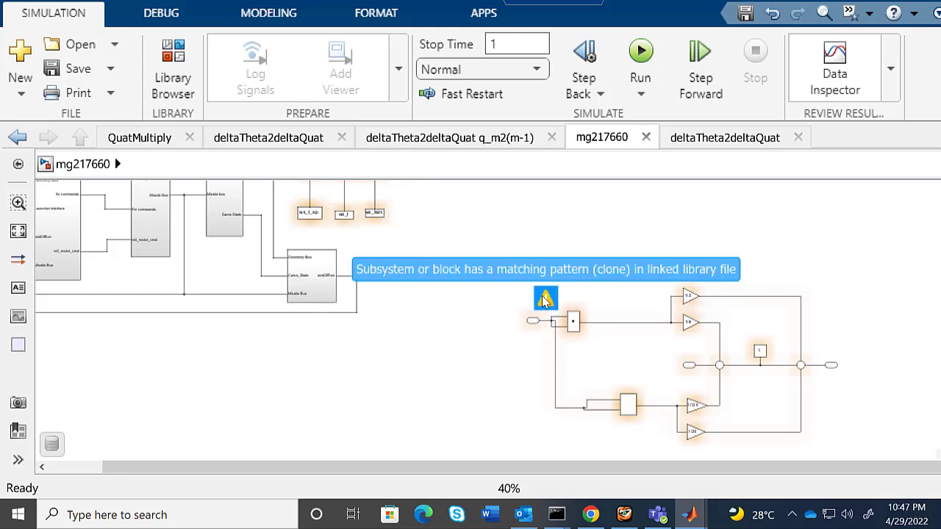
click(545, 300)
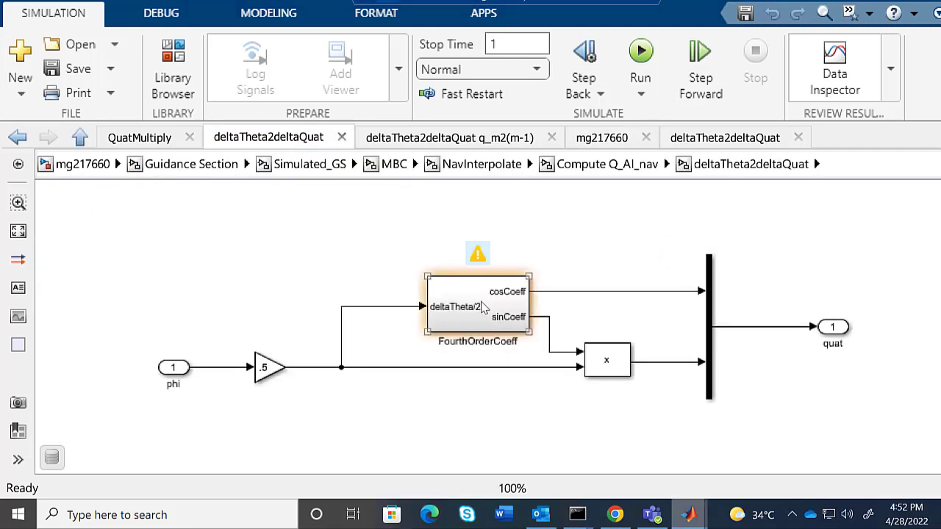
Open FourthOrderCoeff, switch to QuatMultiply, and expand the top Product block's clone warning details.
mouse_move(474, 256)
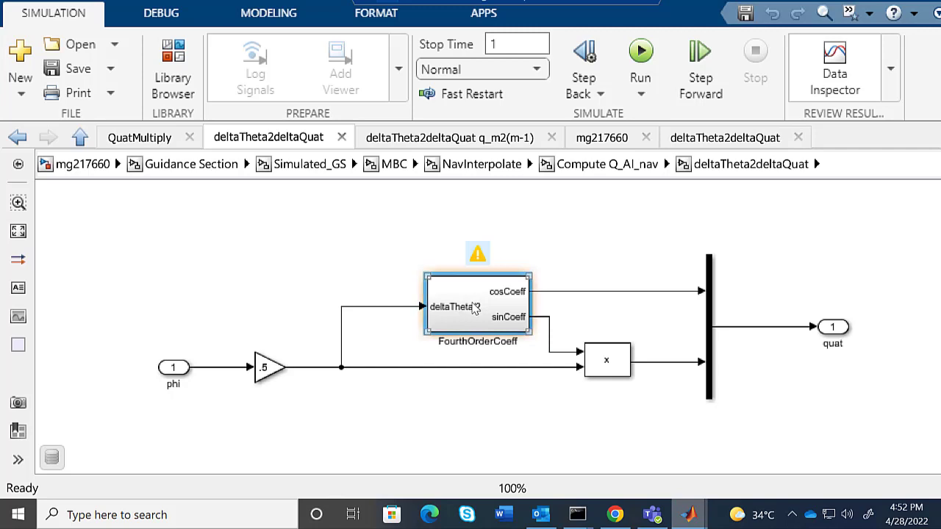
double_click(475, 307)
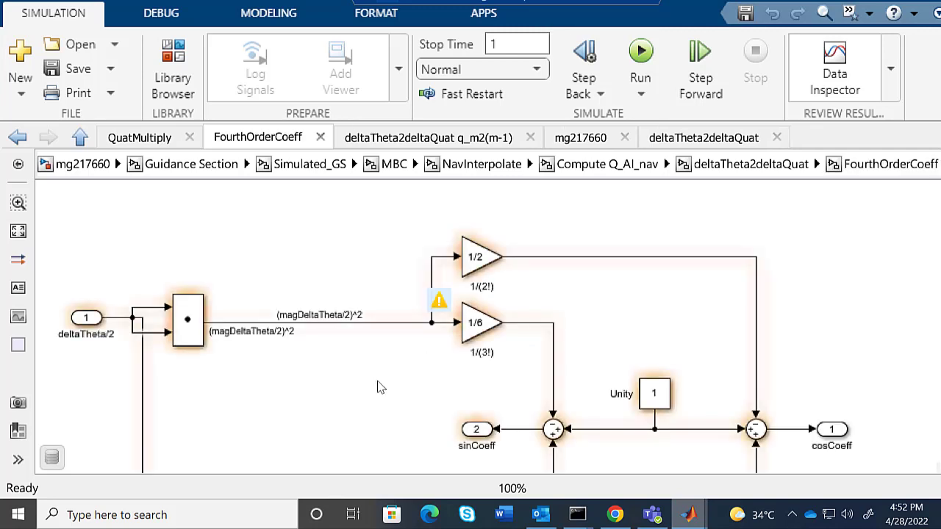
key(space)
mouse_move(325, 216)
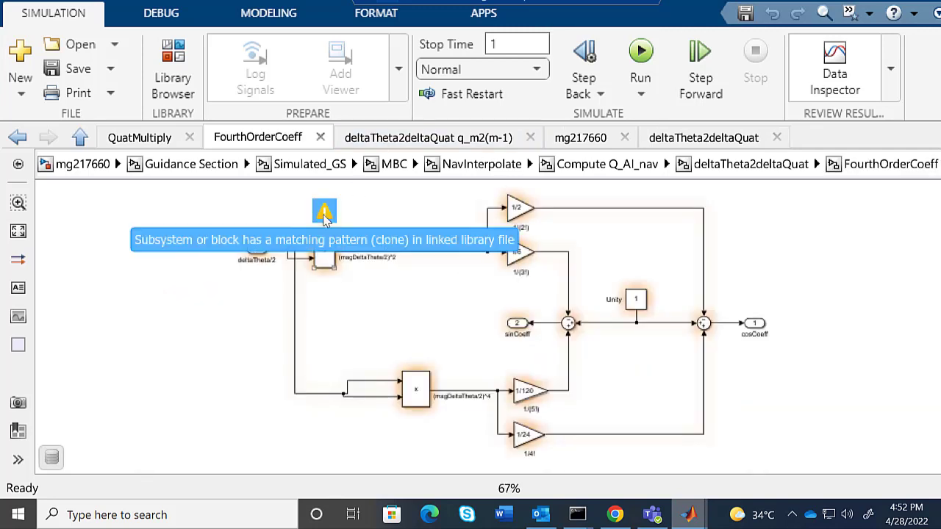
click(156, 138)
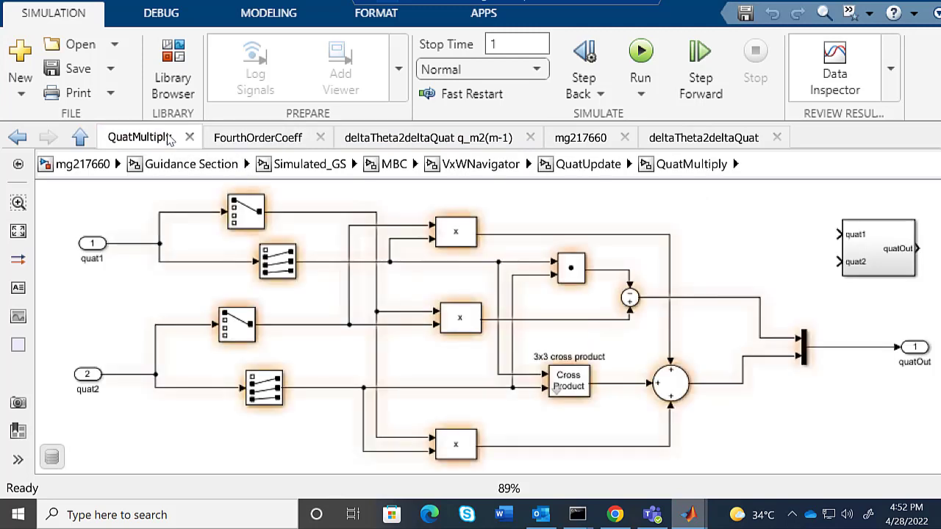
mouse_move(456, 221)
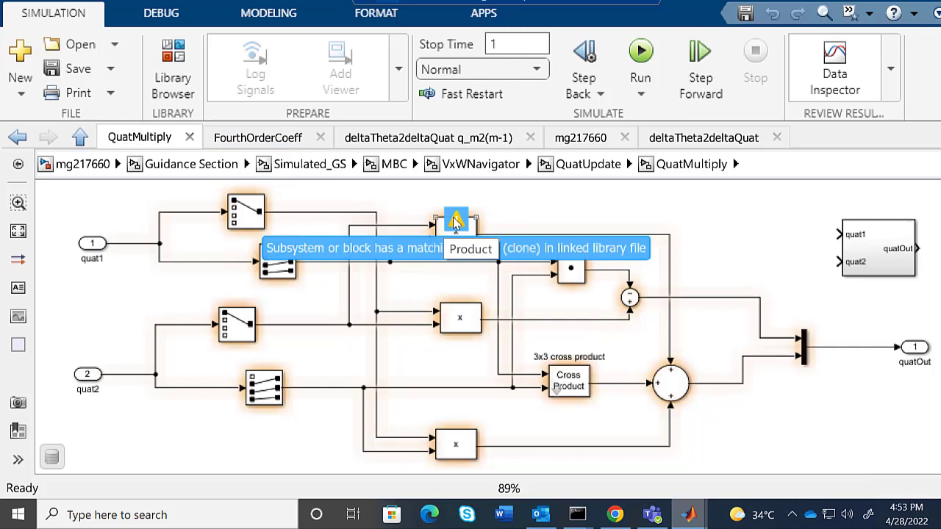
click(456, 221)
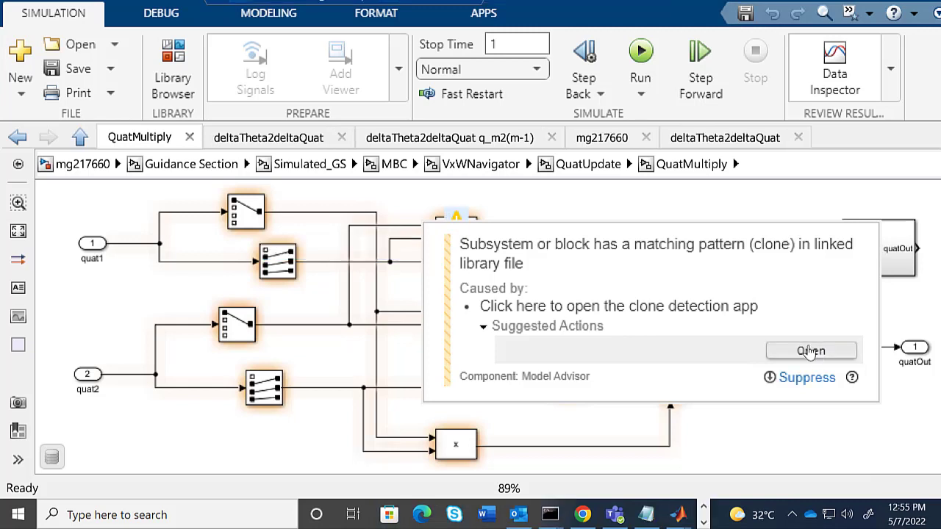
Launch Clone Detector from the warning and view Overall, Exact and Similar refactor benefits.
click(811, 351)
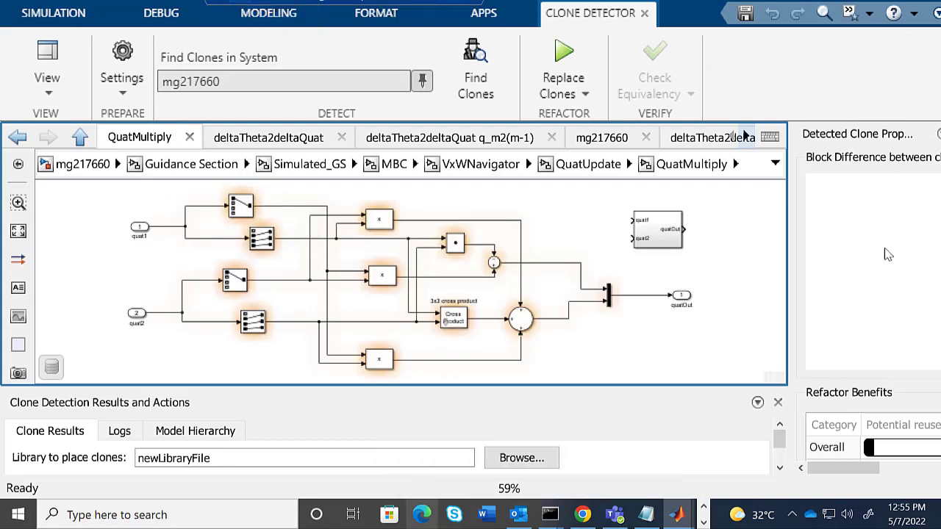
click(846, 468)
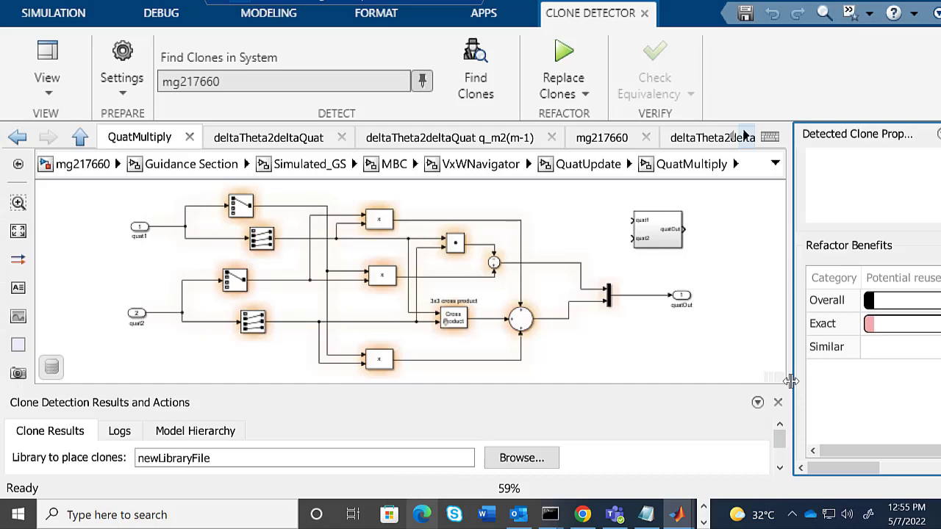
Widen the Clones column and expand the lib/QuatMultiply and lib/FourthOrderCoeff clone region lists.
drag(788, 387, 625, 387)
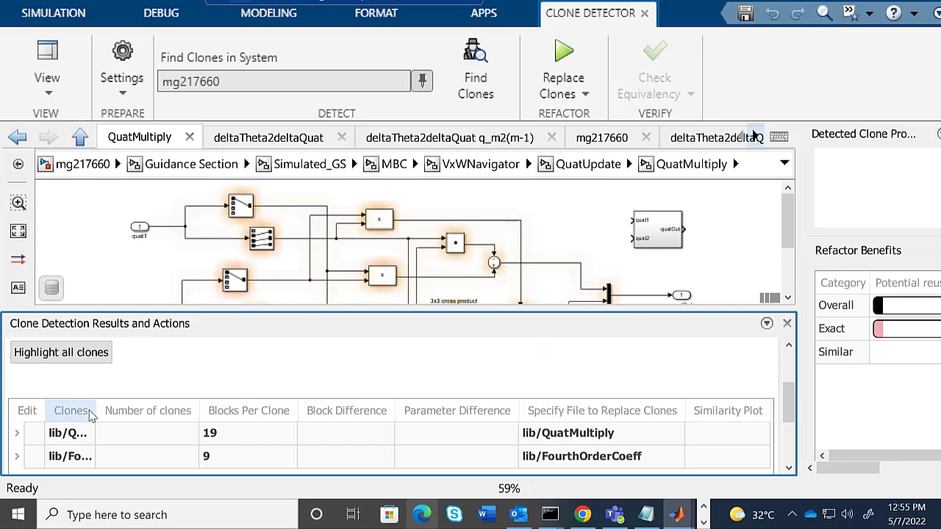
drag(97, 409, 191, 402)
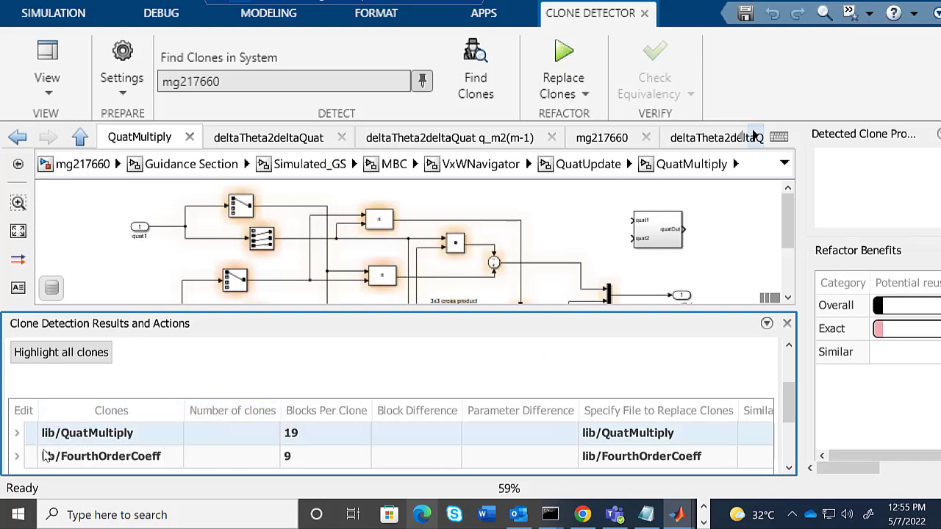
double_click(135, 435)
scroll(136, 435, down, 6)
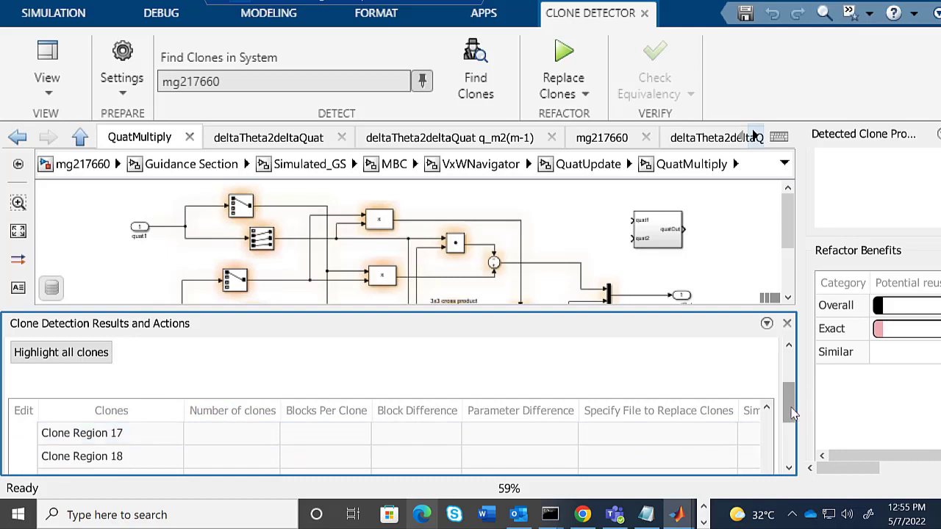
drag(791, 416, 793, 452)
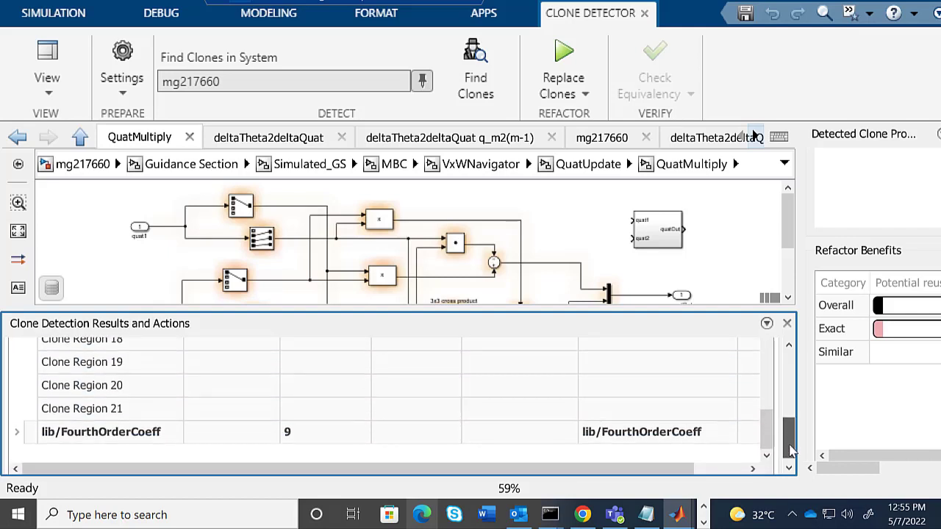
click(16, 425)
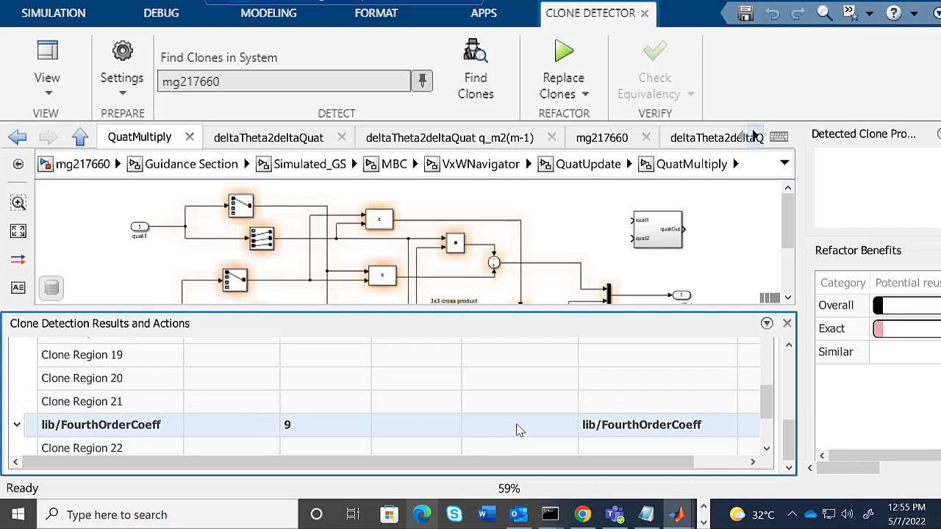
mouse_move(767, 408)
mouse_down()
mouse_move(767, 433)
mouse_move(767, 413)
mouse_up()
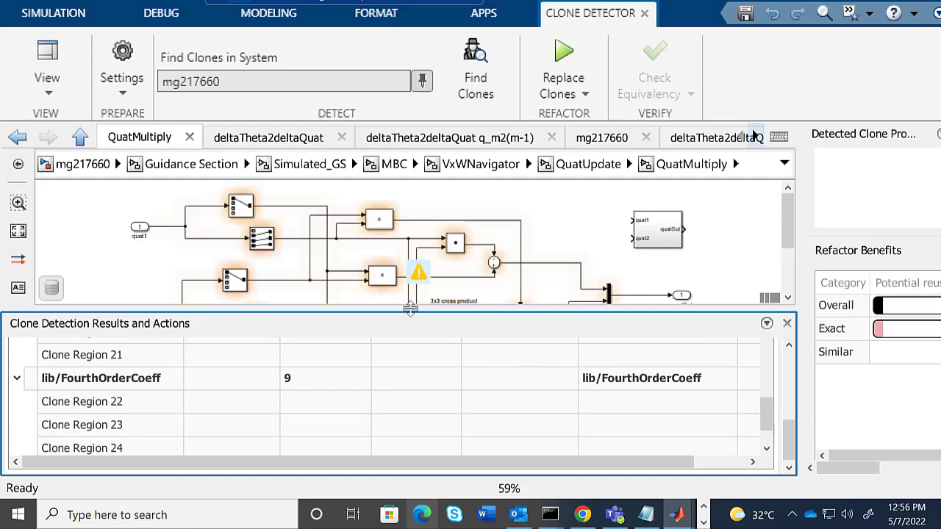
Highlight Clone Region 21, then Clone Region 18 (QuatMultiply1 under Delta Quaternion), fitting each in view.
drag(412, 314, 412, 365)
click(125, 408)
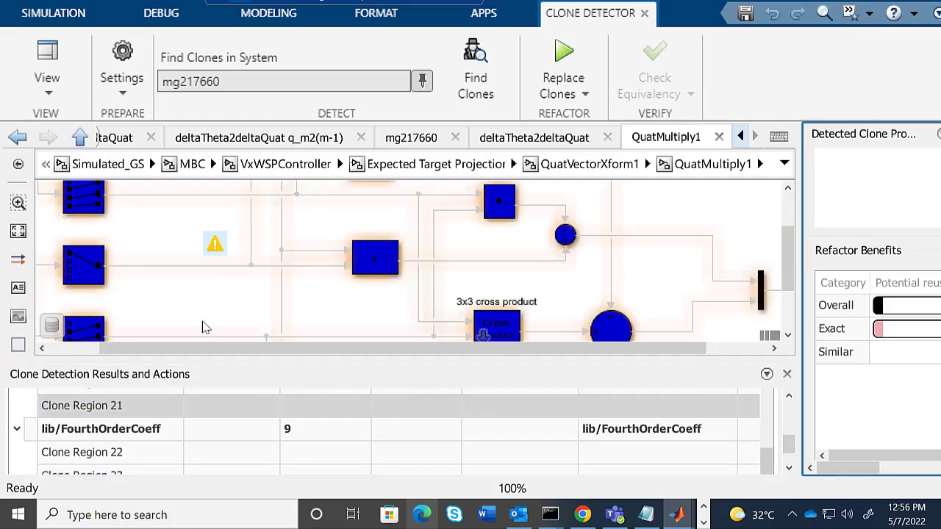
click(211, 314)
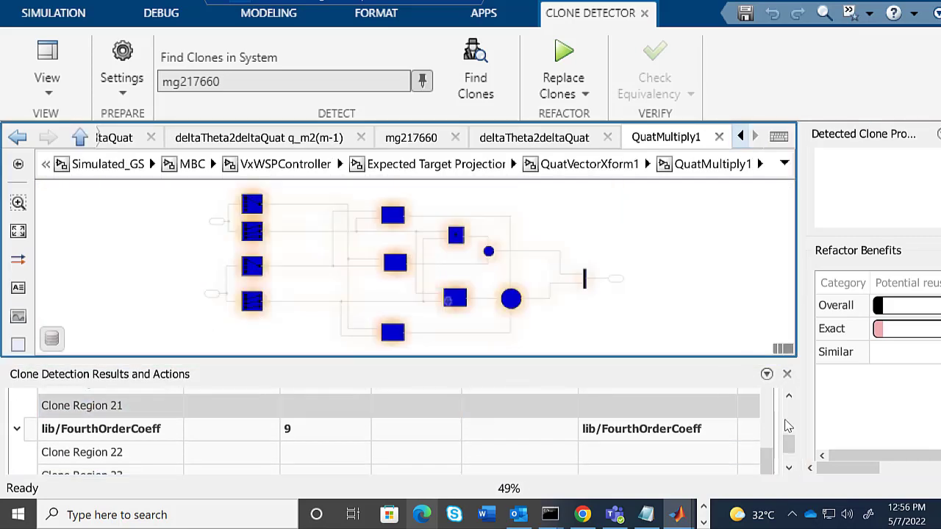
drag(769, 462, 774, 441)
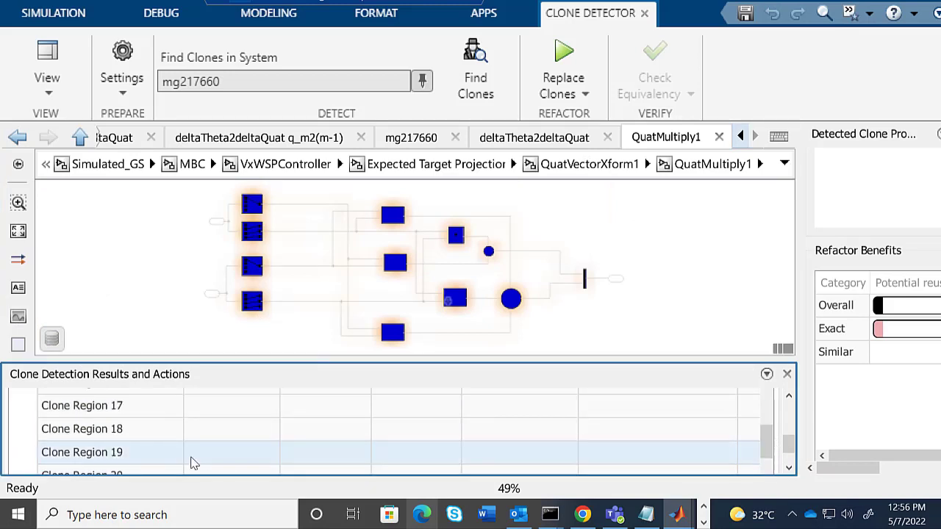
click(168, 431)
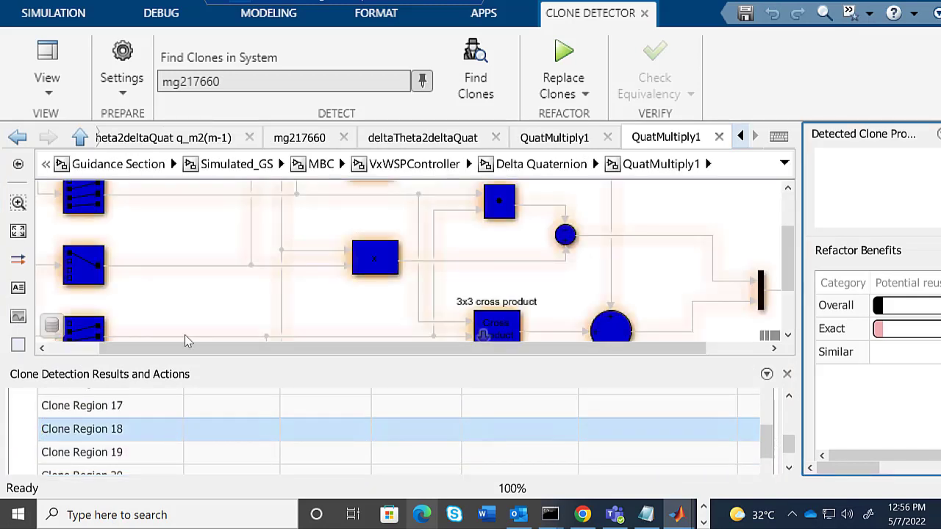
click(219, 294)
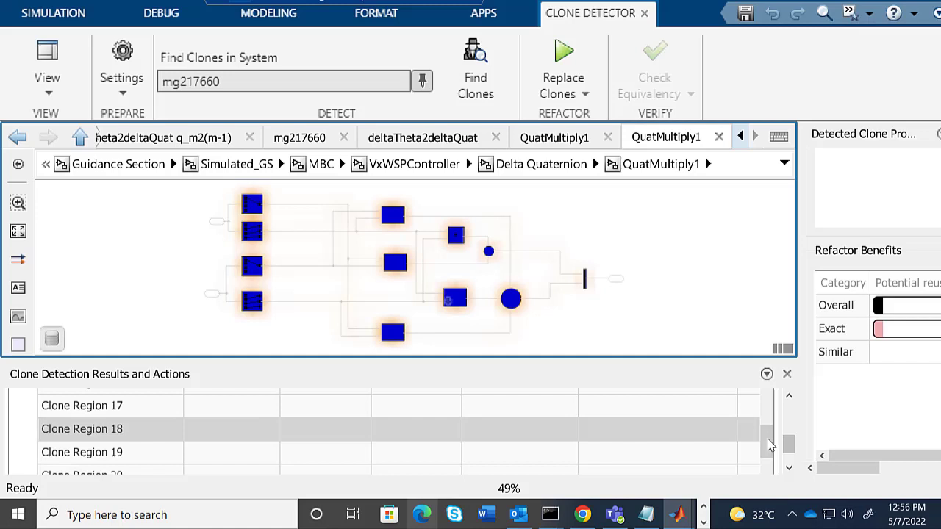
drag(768, 441, 769, 460)
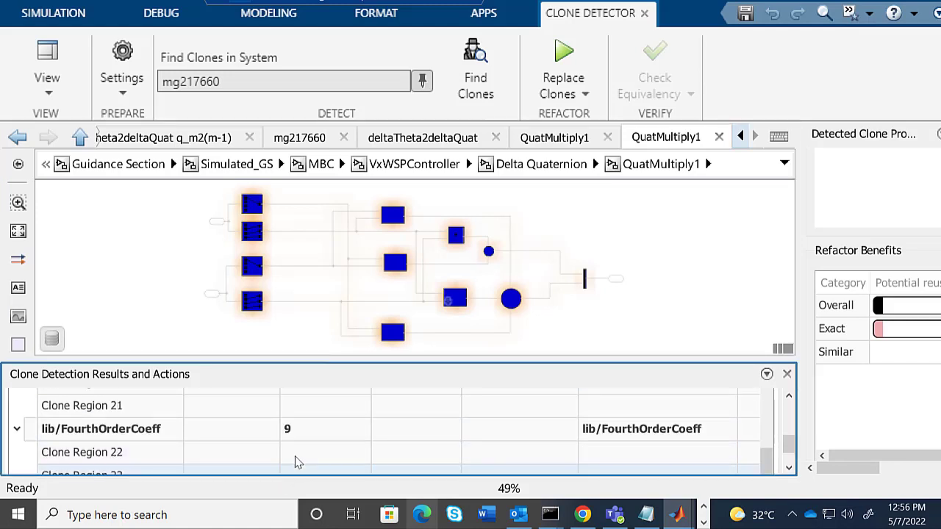
Show Clone Region 23, then start Model Advisor on the top-level mg217660 system.
click(270, 474)
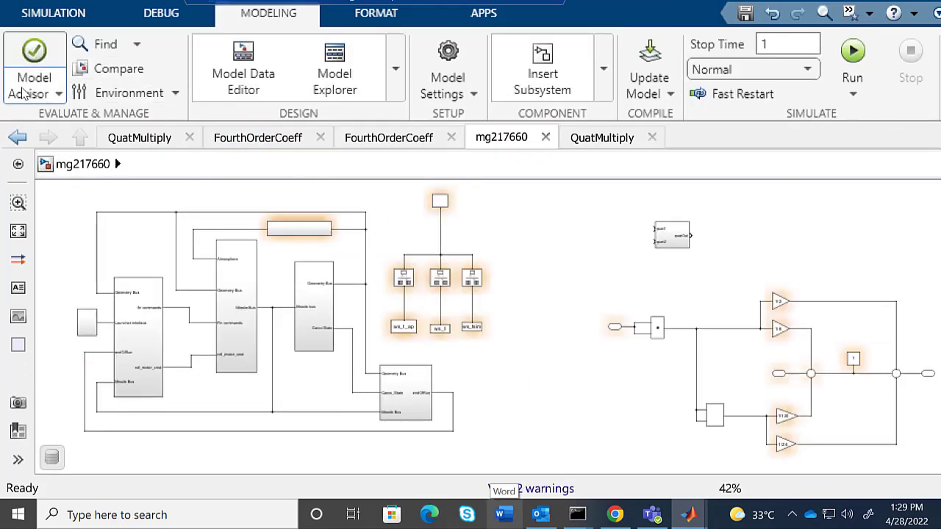
click(26, 92)
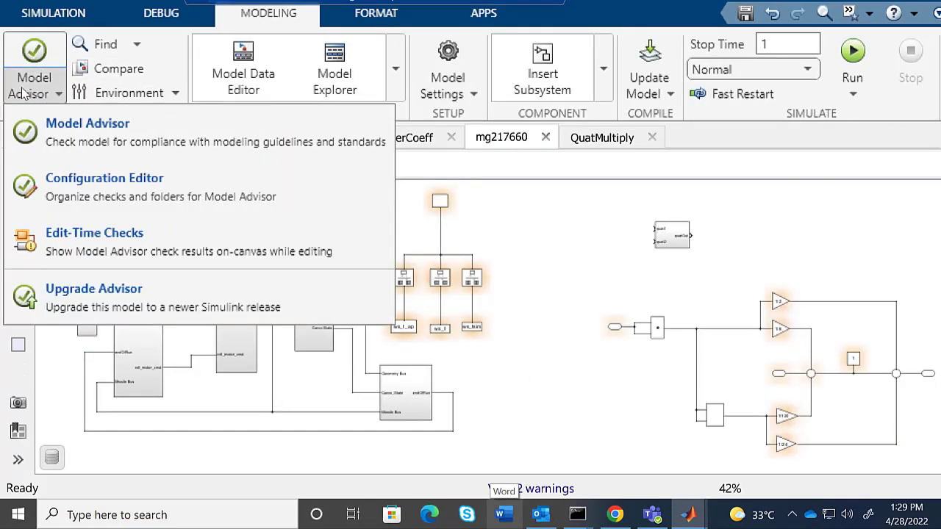
click(78, 131)
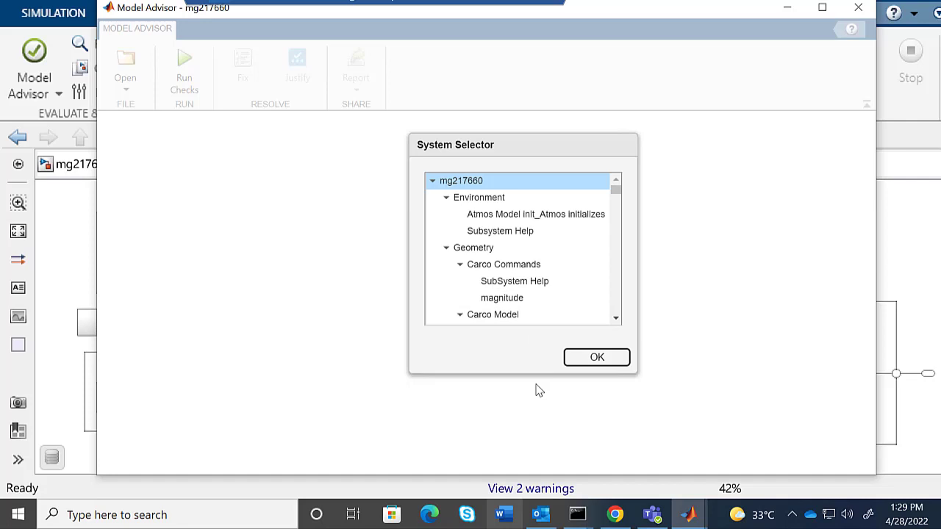
scroll(524, 283, down, 10)
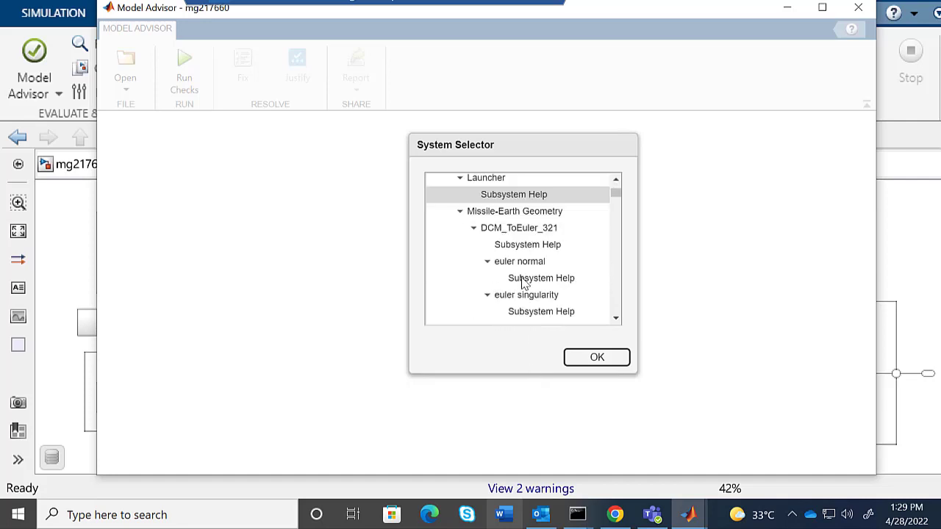
scroll(523, 283, down, 2)
scroll(523, 283, up, 4)
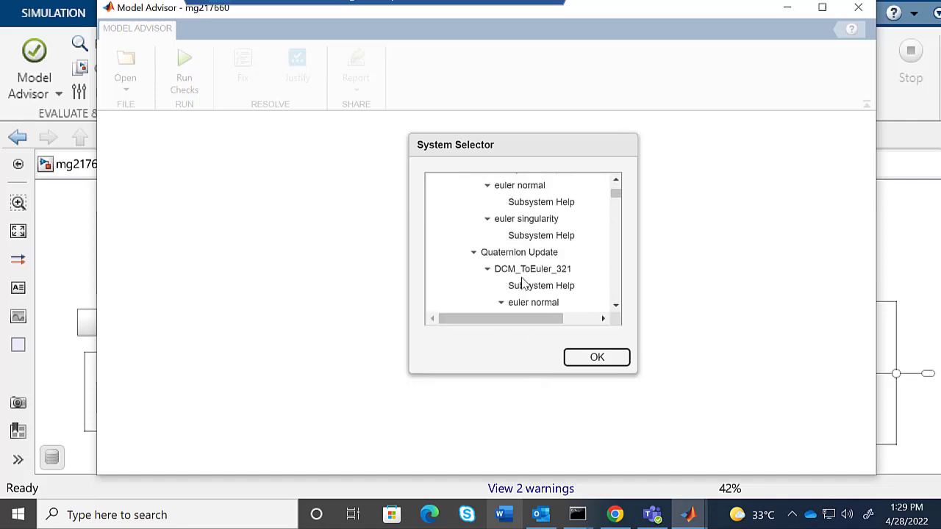
scroll(522, 280, up, 5)
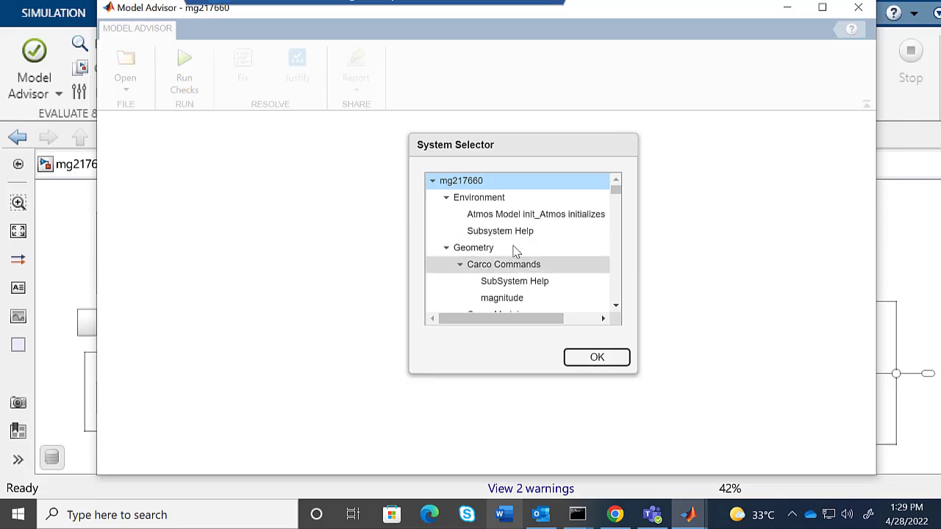
click(597, 358)
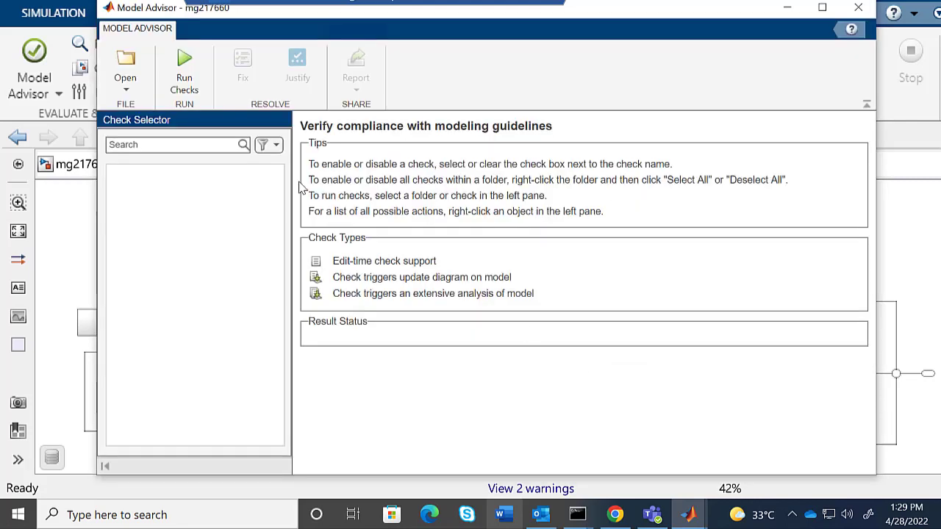
Filter checks by 'clo' and run only 'Identify clones from a linked library file', giving Warning (786).
click(182, 144)
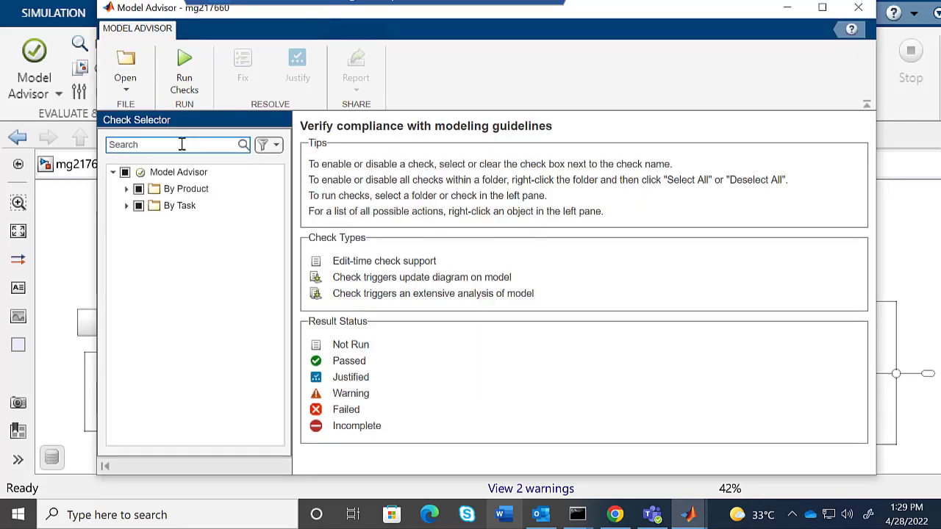
text(clone)
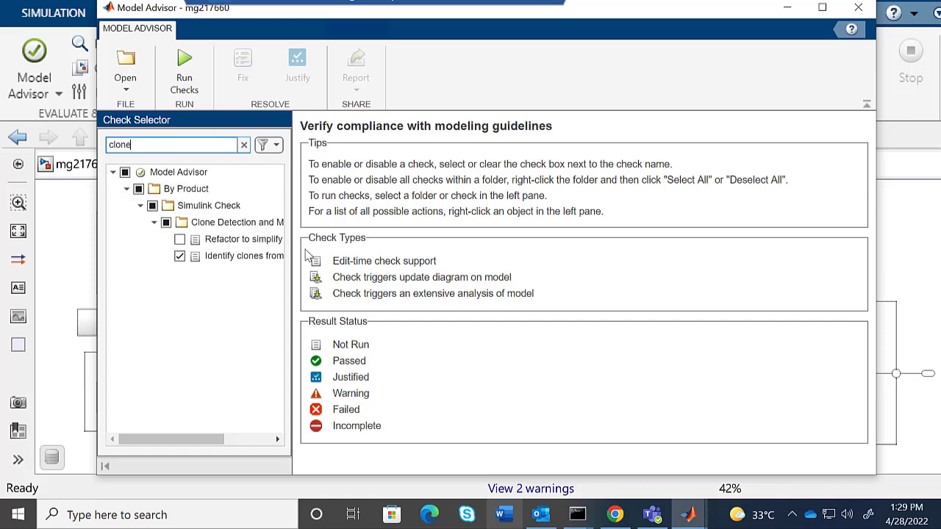
drag(292, 250, 382, 247)
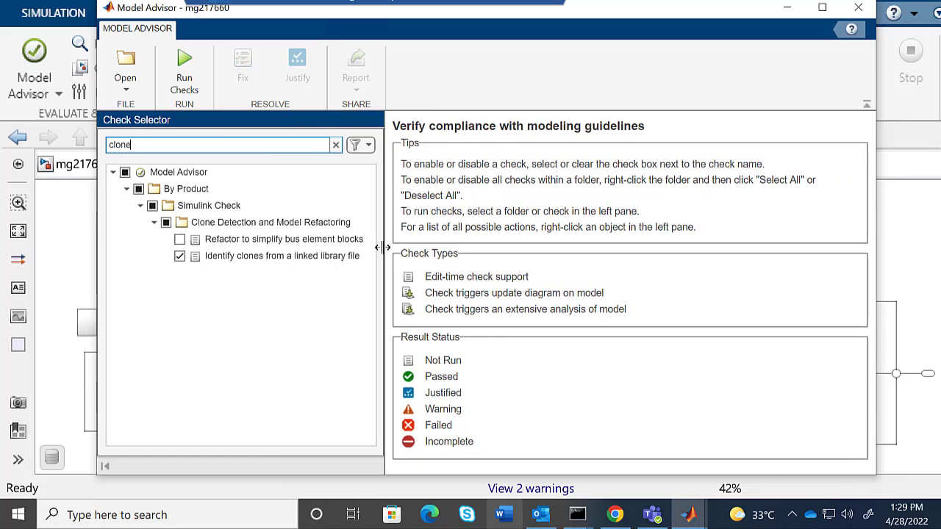
click(125, 172)
click(179, 256)
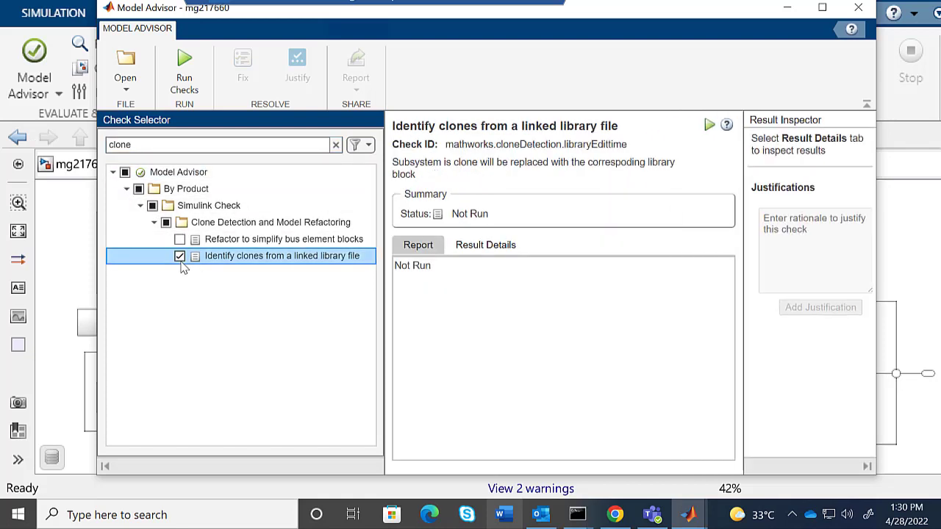
click(186, 64)
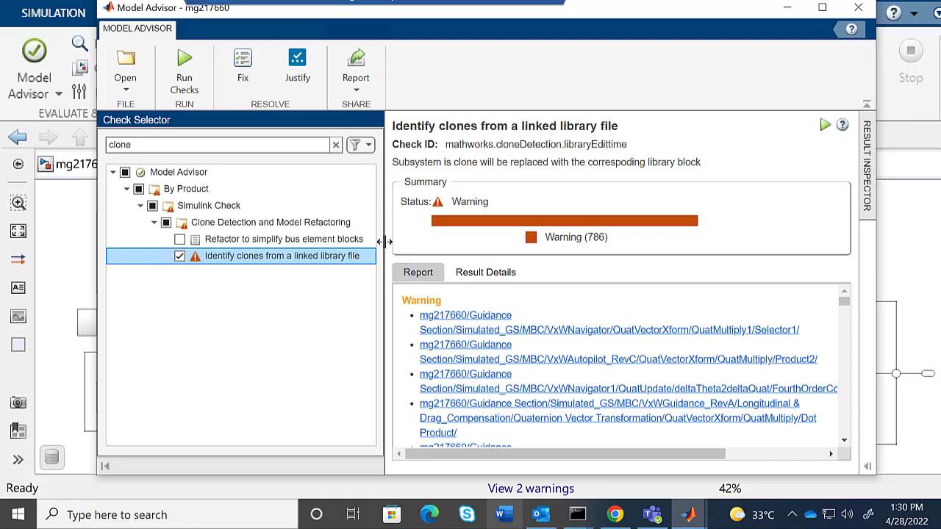
Widen the check report panel and apply Model Advisor's fix for the library-linked clone warnings.
drag(384, 241, 326, 242)
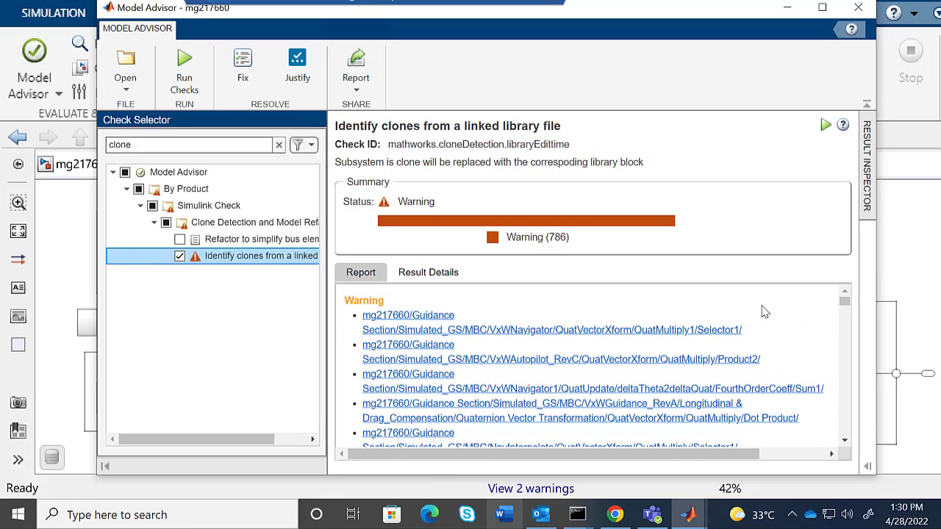
mouse_move(845, 302)
mouse_down()
mouse_move(849, 327)
mouse_move(846, 299)
mouse_up()
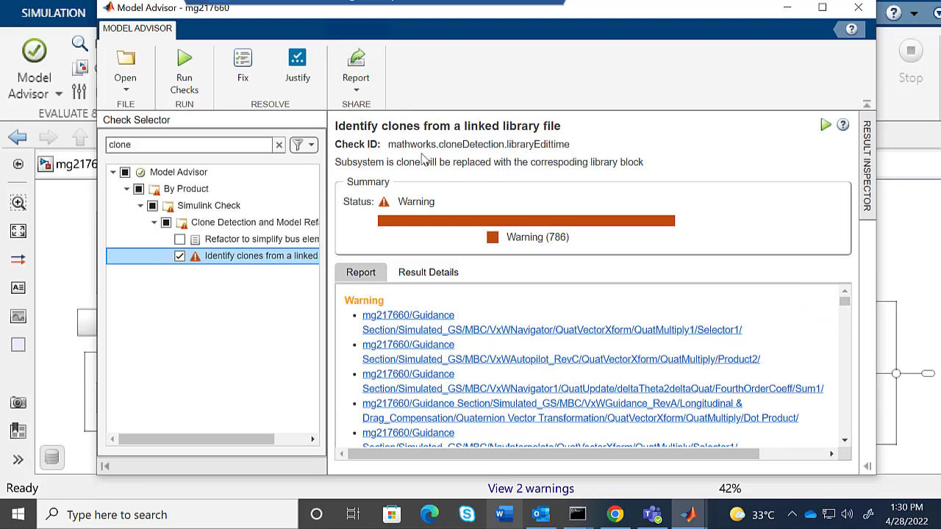
click(241, 77)
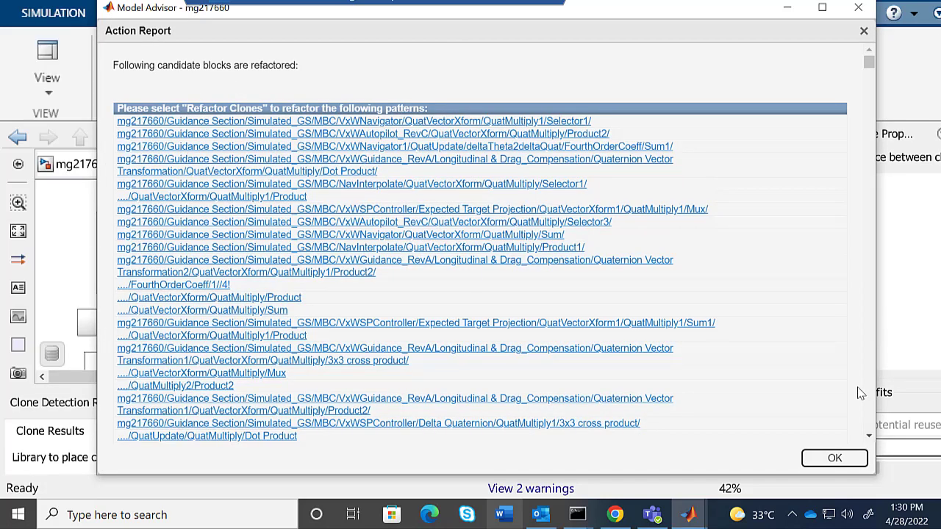
Dismiss the refactoring candidates report and fit the full mg217660 diagram in view.
click(836, 458)
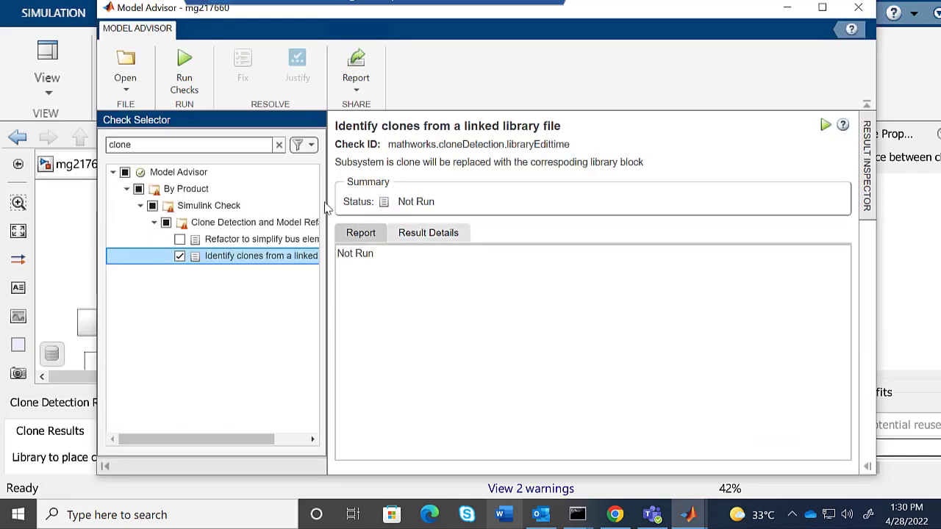
click(80, 205)
key(space)
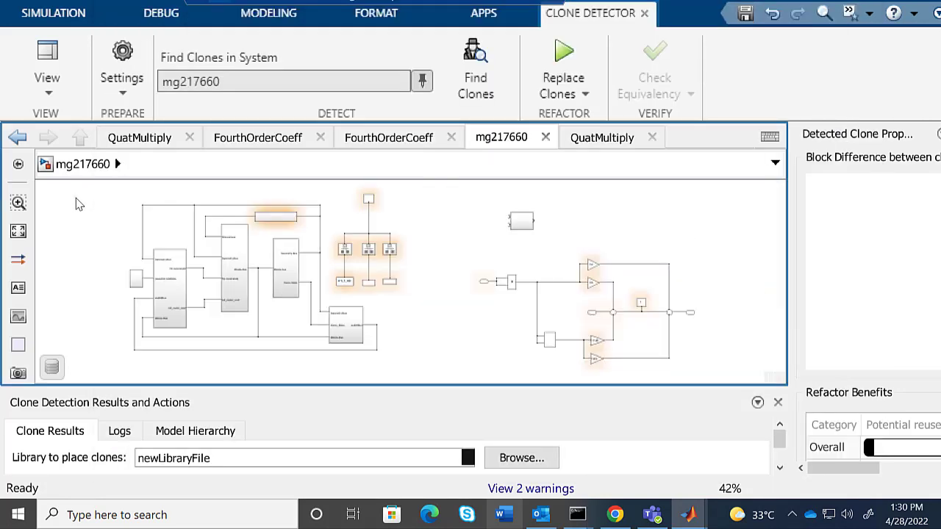